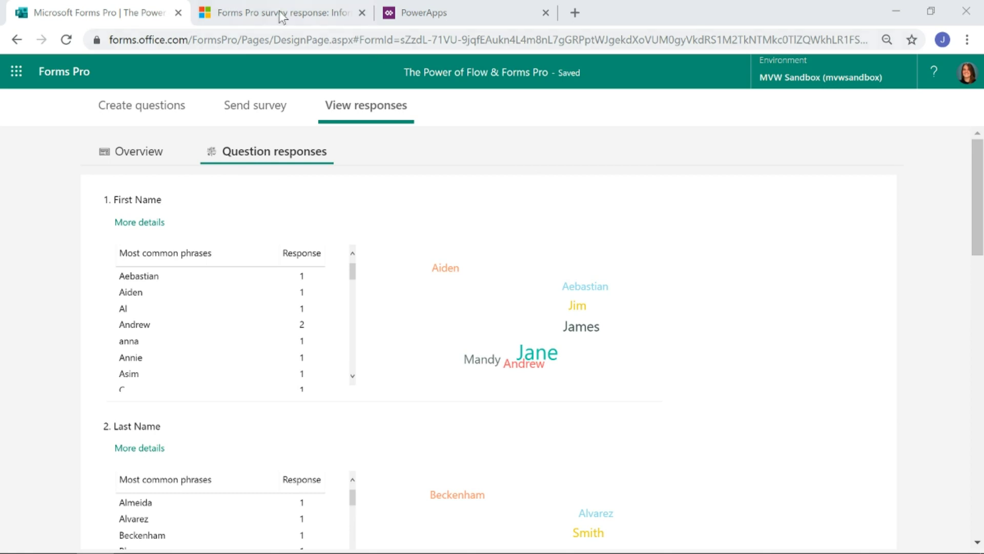
Step: Review the Flow One Response record's answers down to its four question responses, including newsletter subscription False
left_click(251, 13)
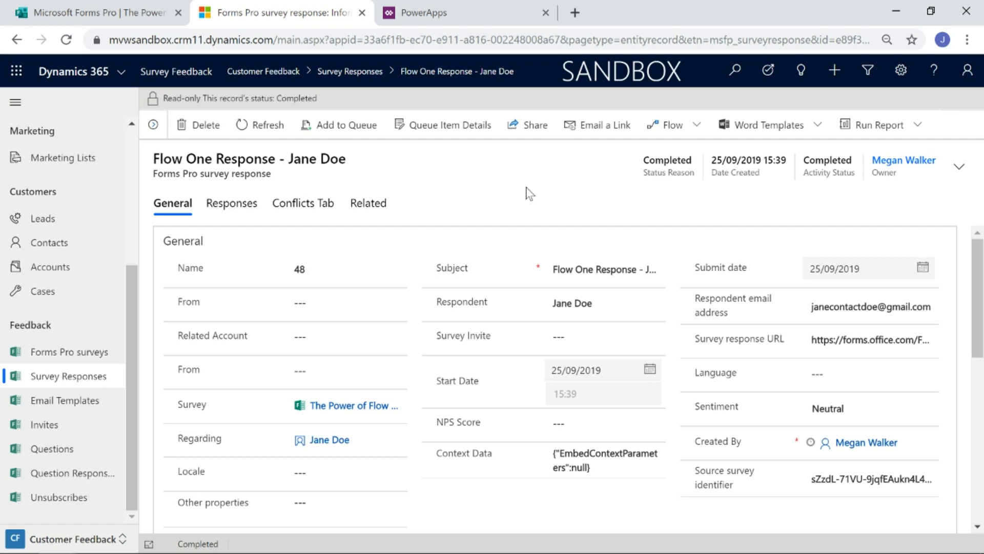
scroll(456, 435, "down", 5)
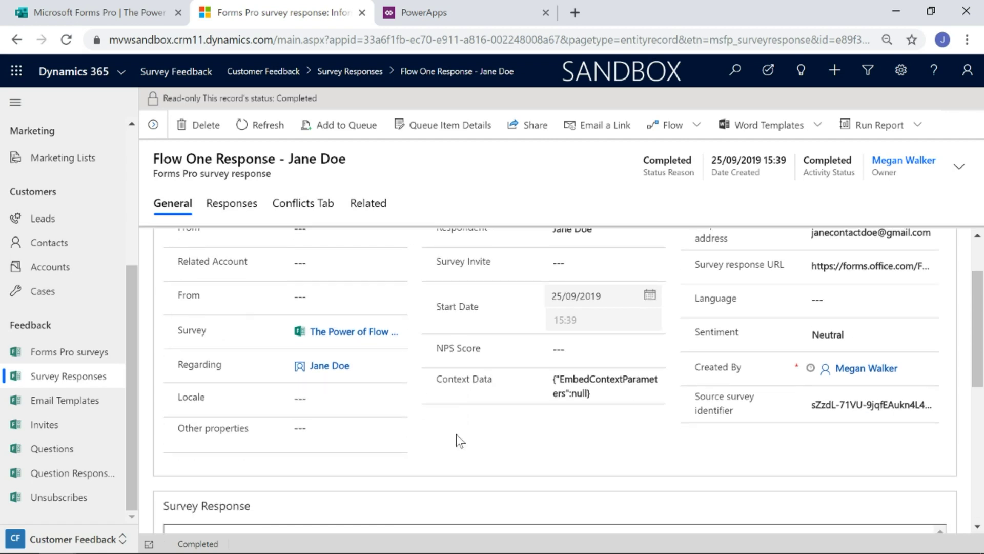
scroll(503, 356, "down", 2)
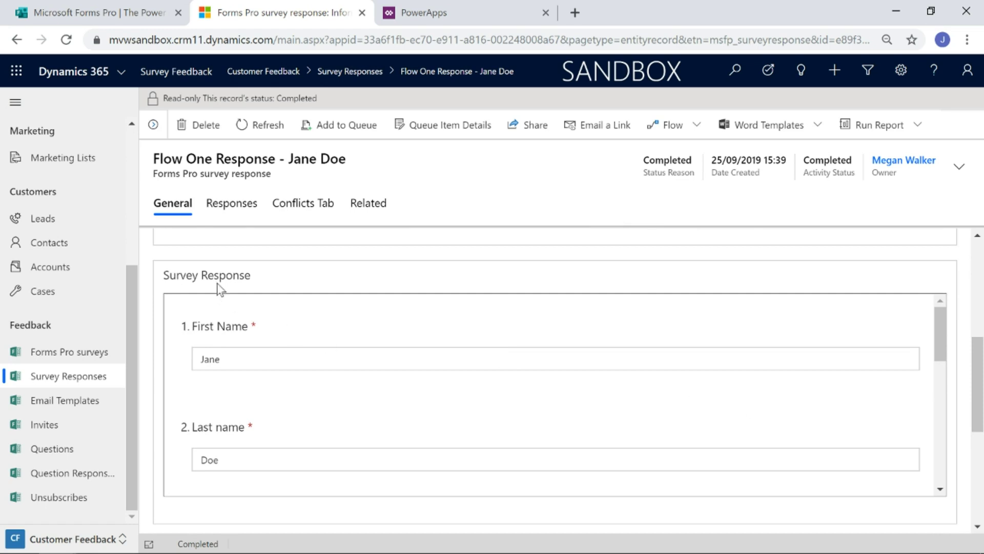
scroll(505, 318, "up", 5)
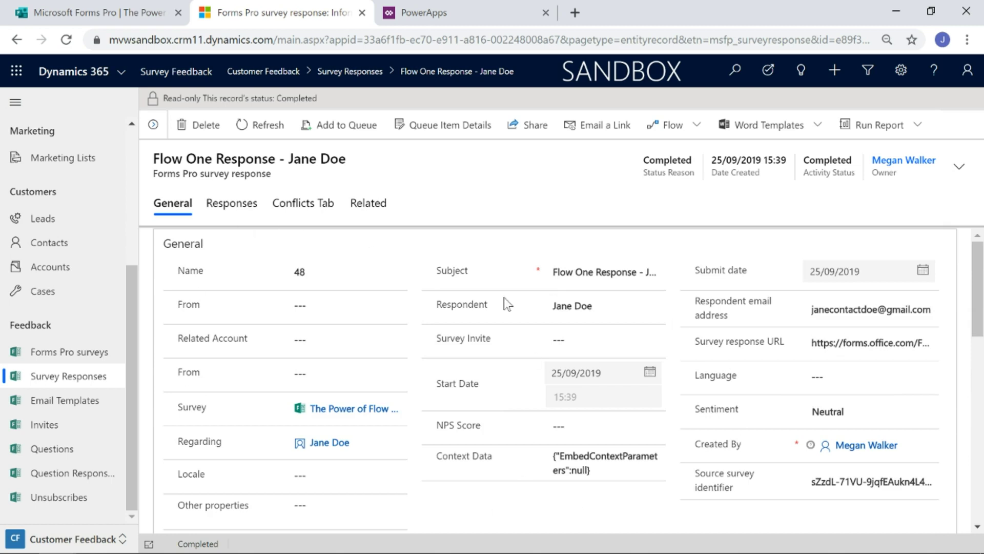
scroll(488, 443, "down", 8)
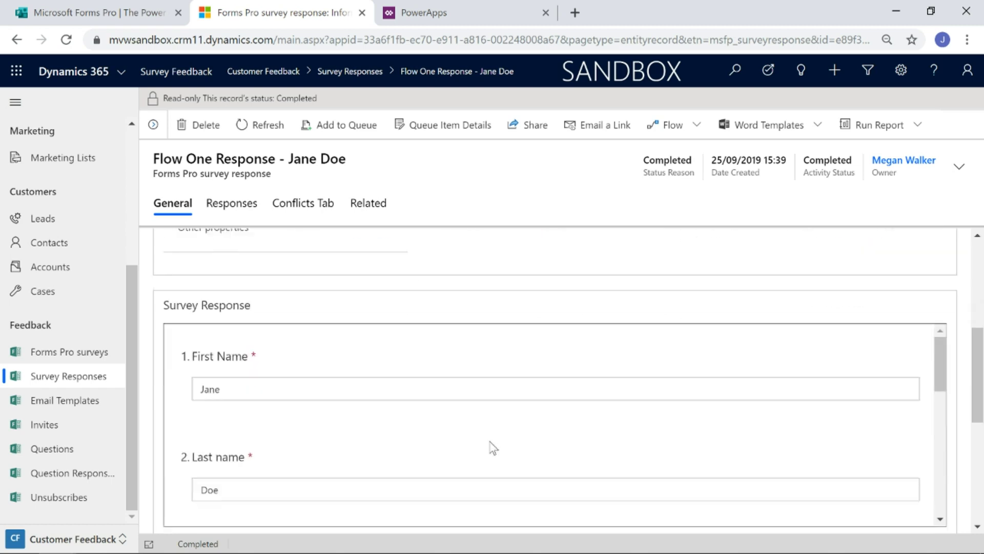
scroll(439, 352, "down", 4)
scroll(443, 358, "down", 3)
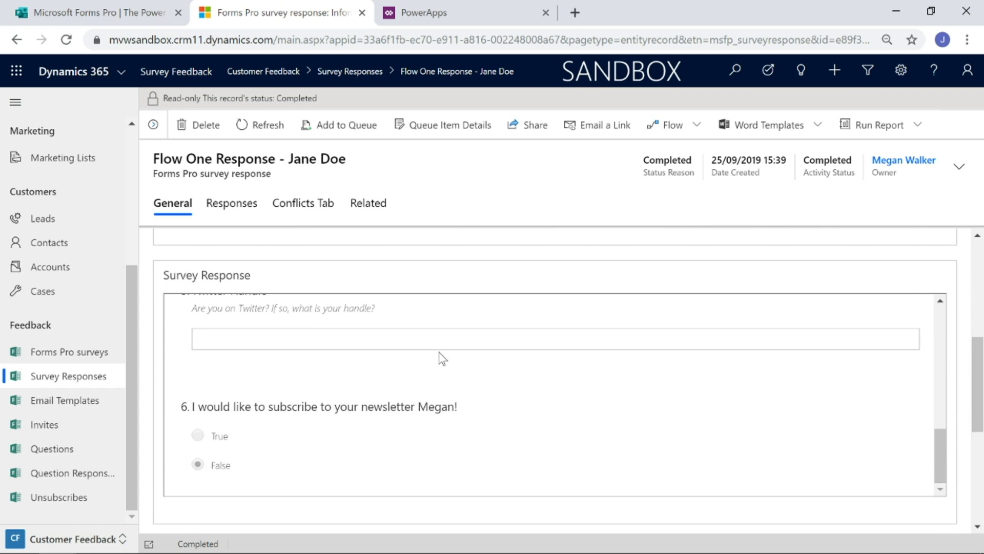
scroll(443, 358, "up", 6)
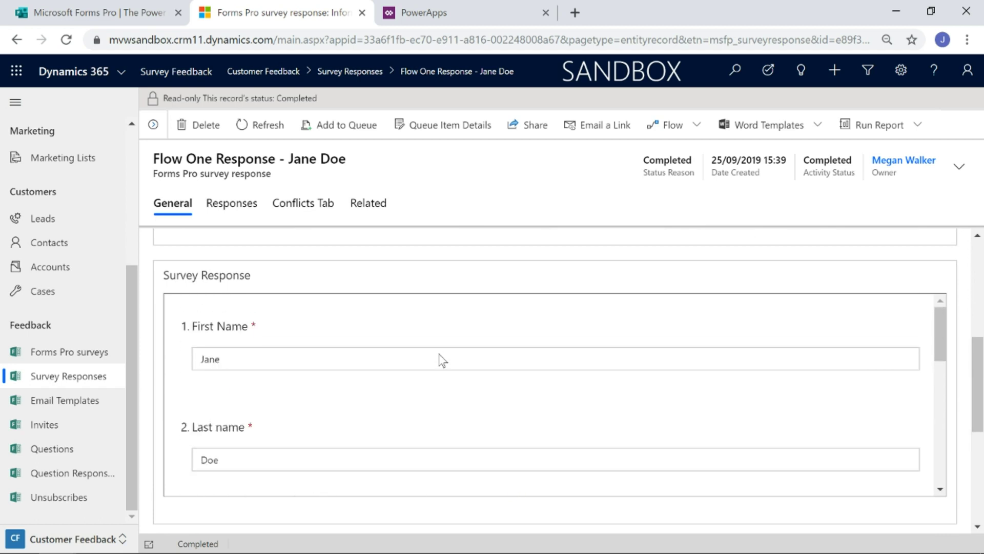
scroll(439, 359, "down", 6)
scroll(542, 362, "down", 5)
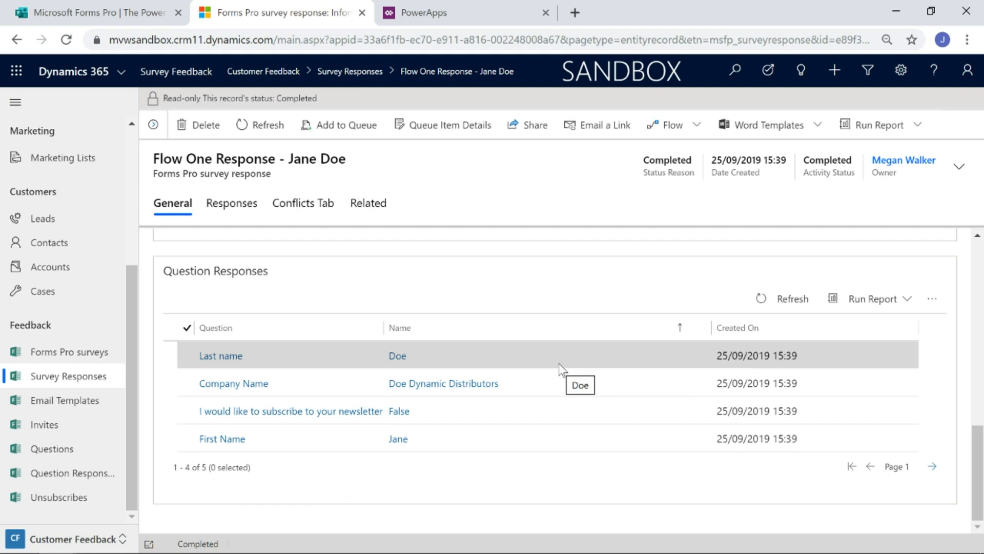
scroll(557, 364, "up", 10)
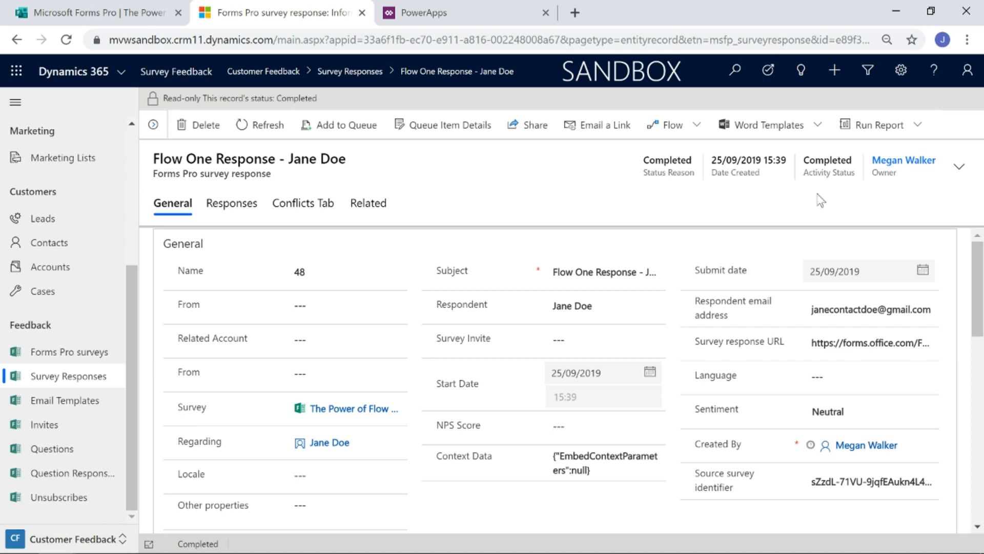
left_click(909, 128)
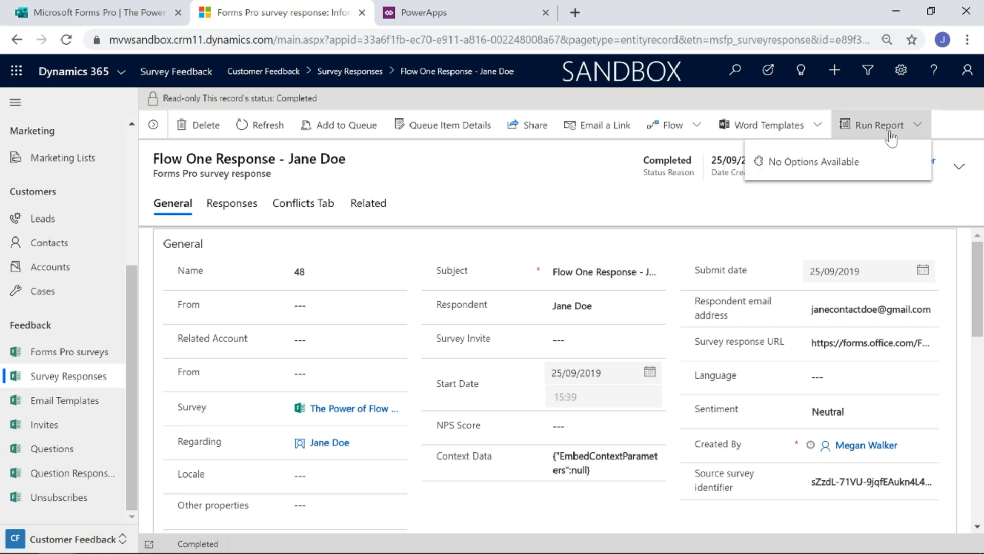
left_click(831, 214)
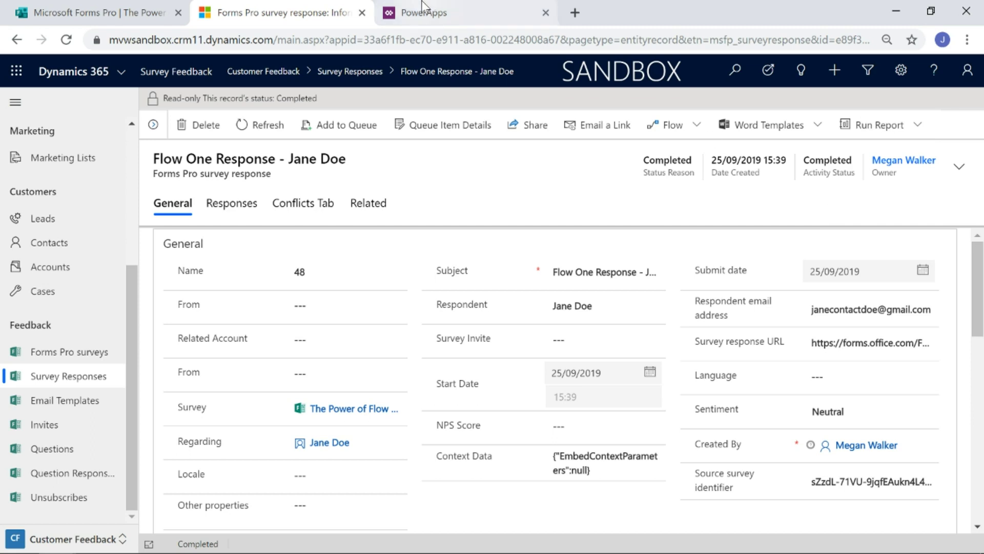
left_click(421, 15)
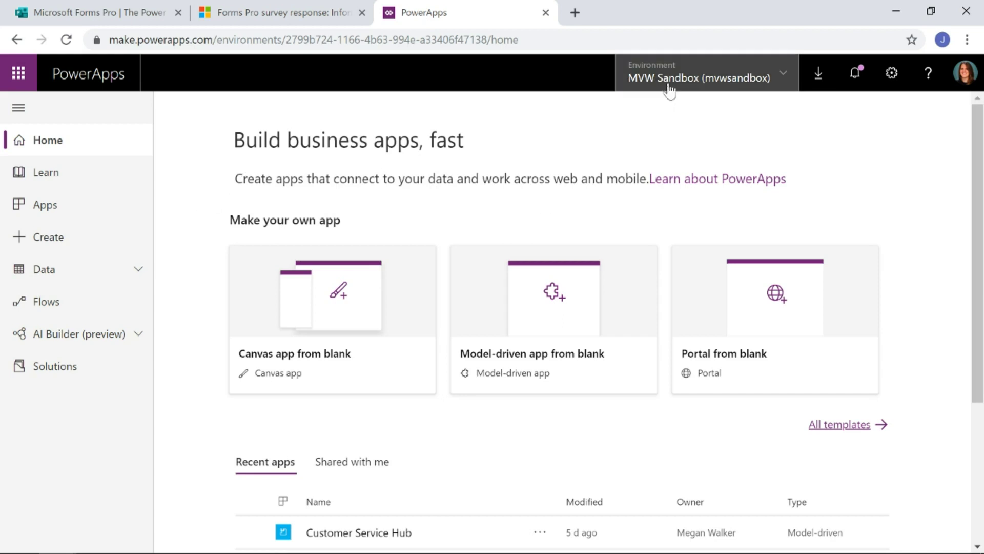
Step: Keep the MVW Sandbox environment and go to the Solutions list without creating a new solution
left_click(692, 78)
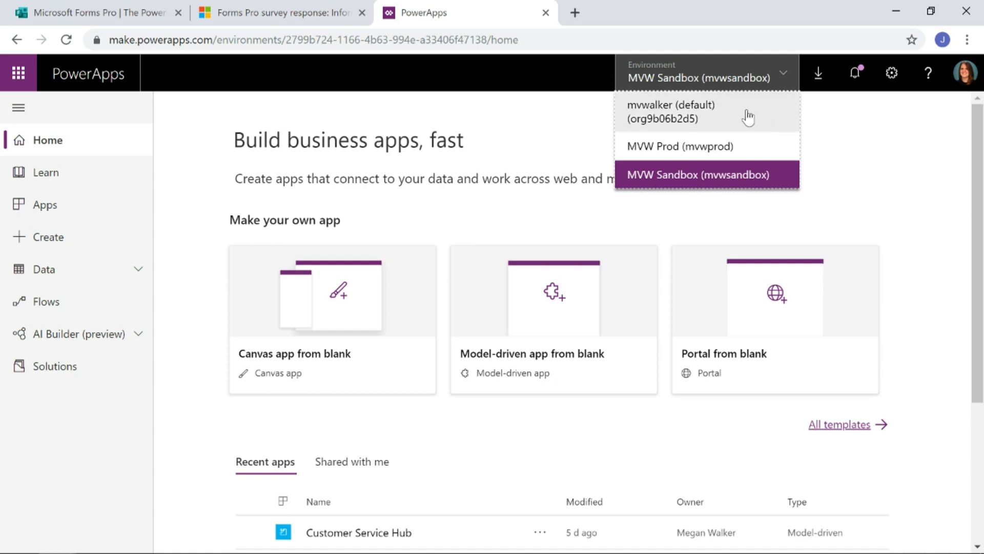
left_click(860, 180)
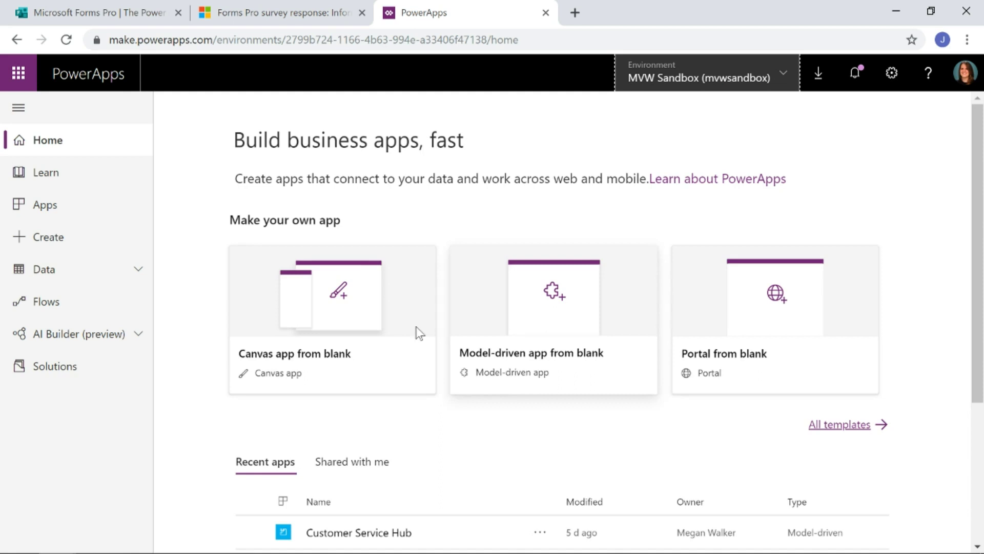
left_click(65, 383)
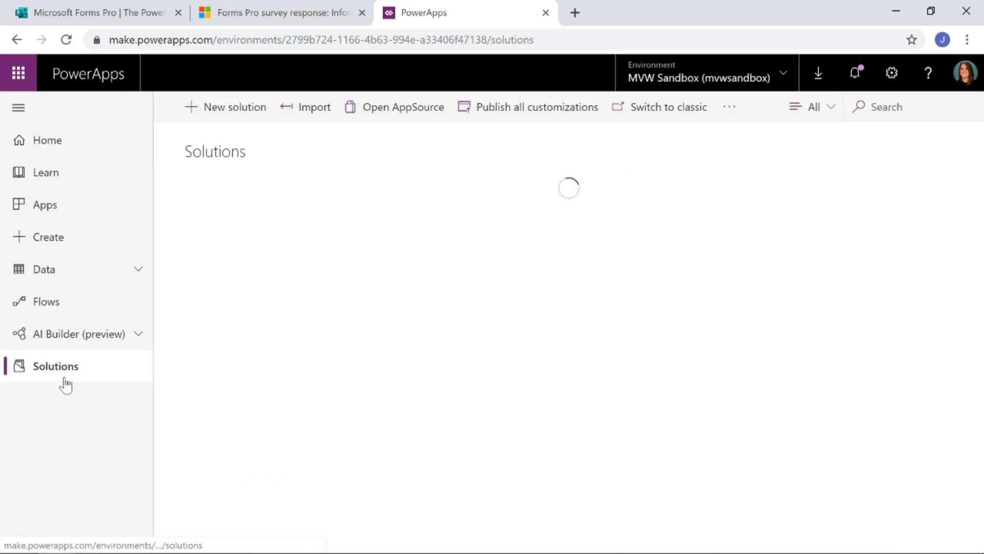
left_click(229, 114)
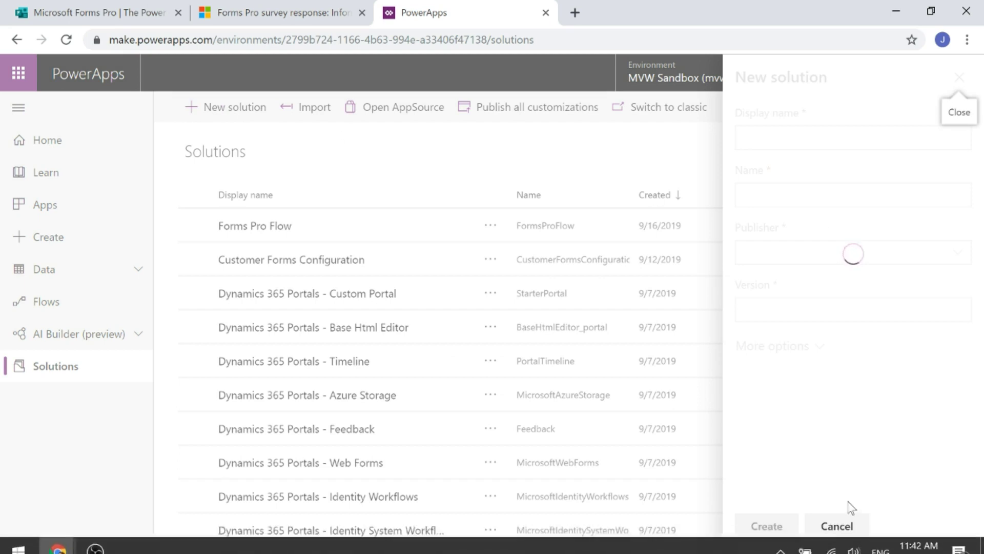
left_click(835, 525)
Step: Import the SurveyResponseOverviewReport zip from Downloads as a solution
left_click(304, 108)
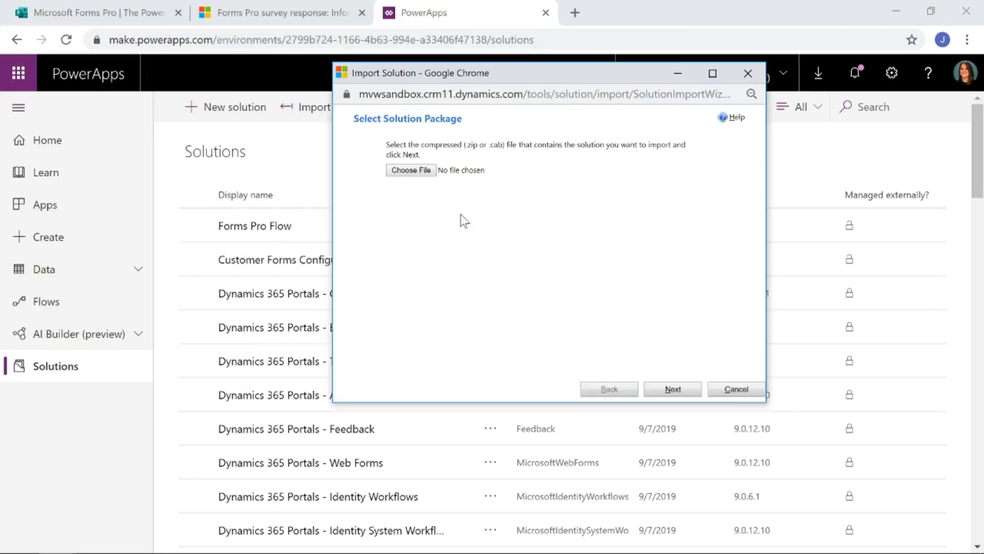
left_click(420, 169)
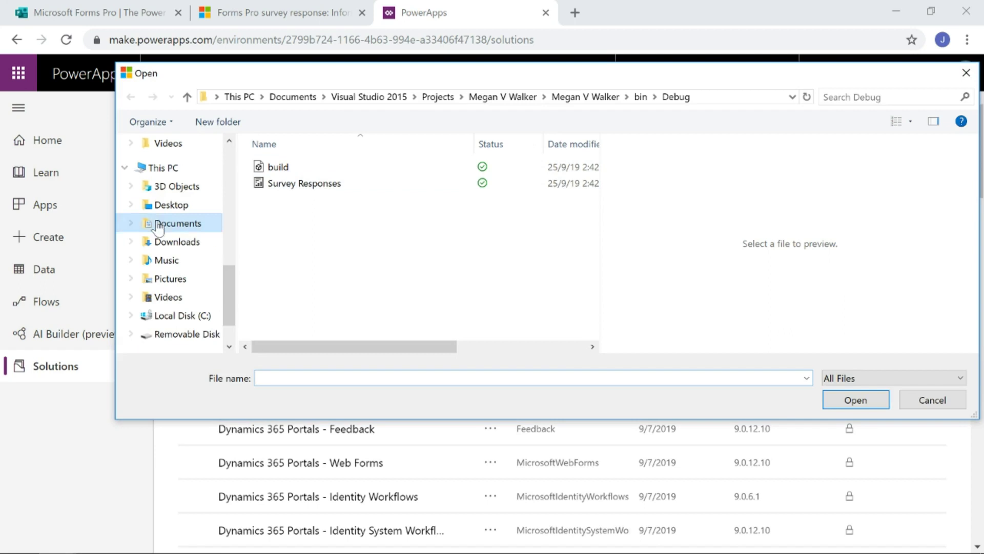
left_click(180, 242)
left_click(345, 168)
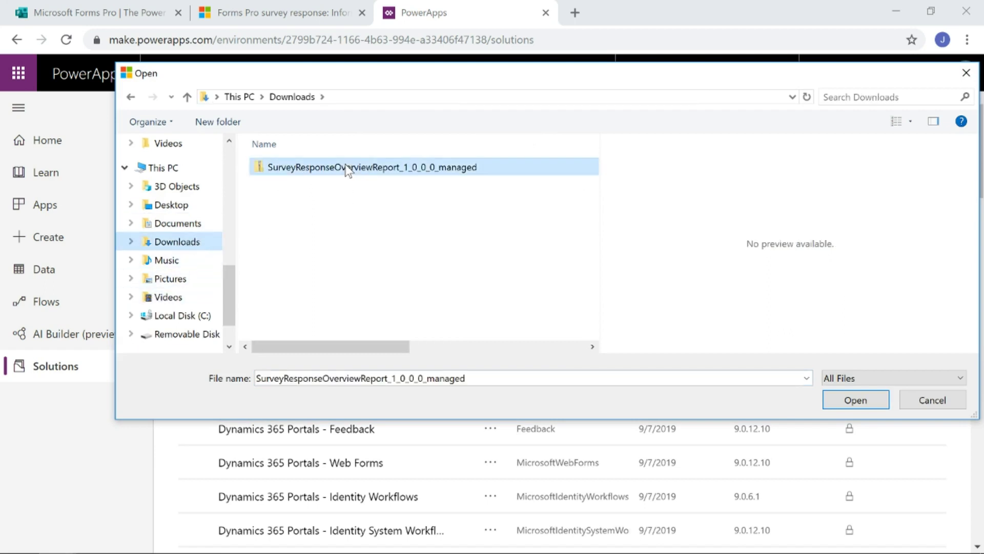
left_click(845, 401)
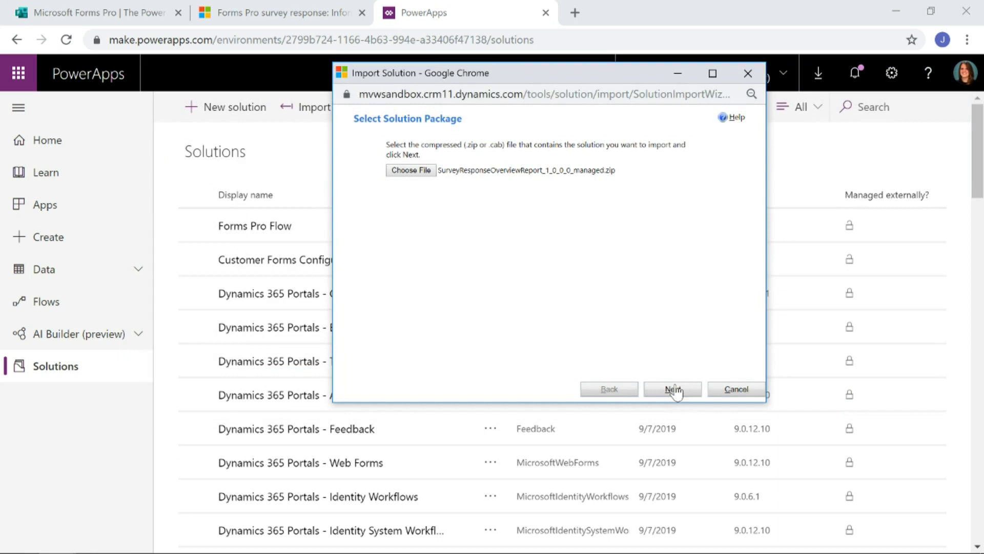
left_click(674, 391)
left_click(675, 391)
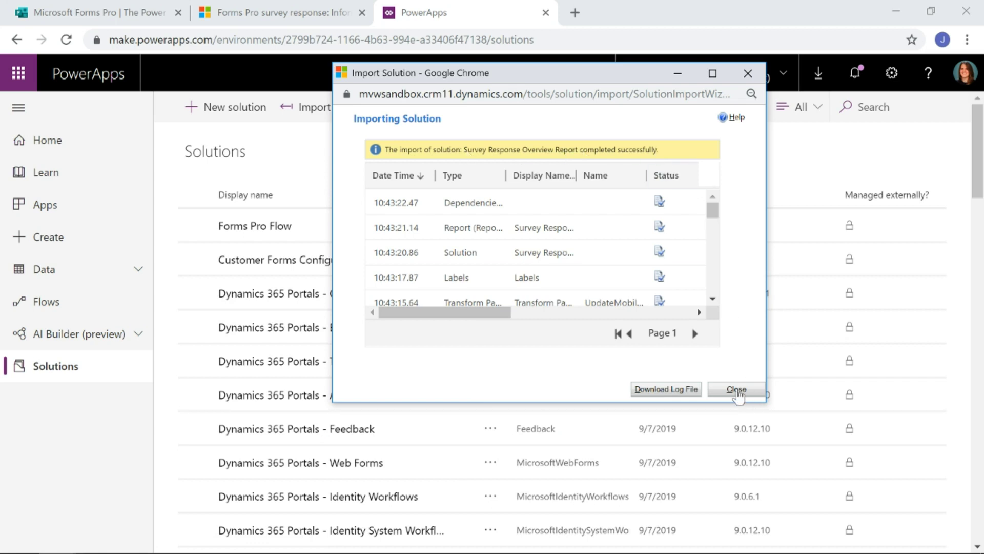
left_click(737, 391)
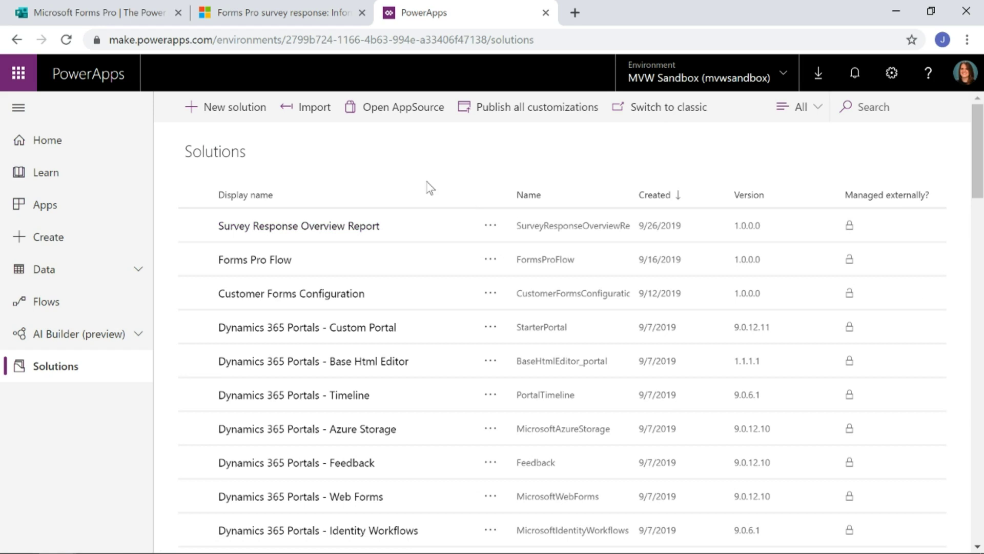
Step: Run the Survey Response Overview report from the Flow One Response record's report list
left_click(273, 19)
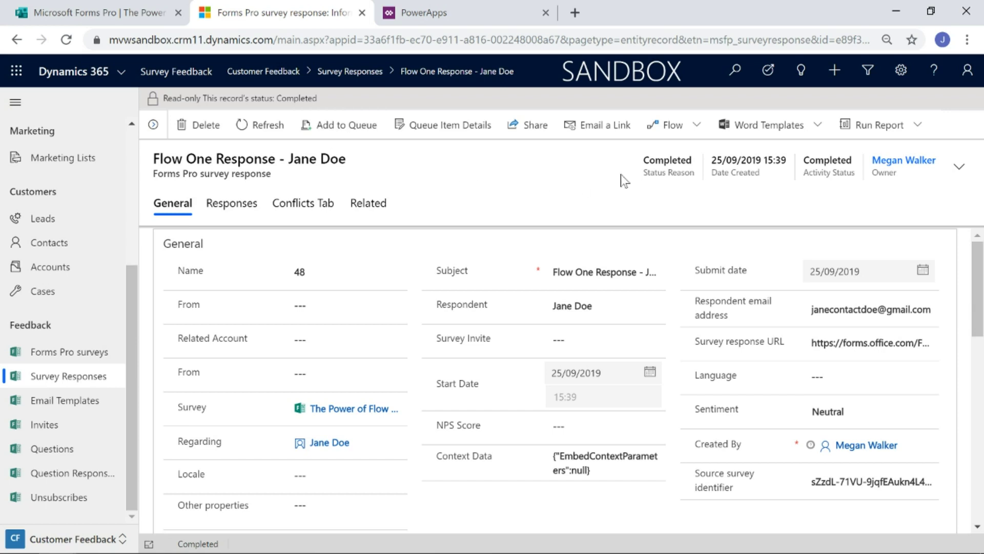
left_click(919, 126)
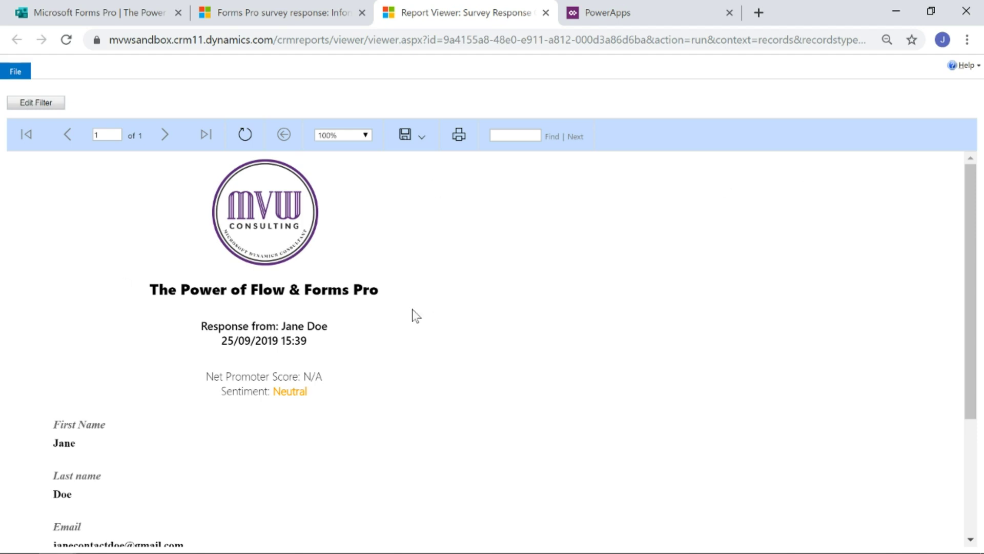
scroll(413, 313, "down", 3)
scroll(412, 314, "up", 3)
scroll(385, 344, "down", 3)
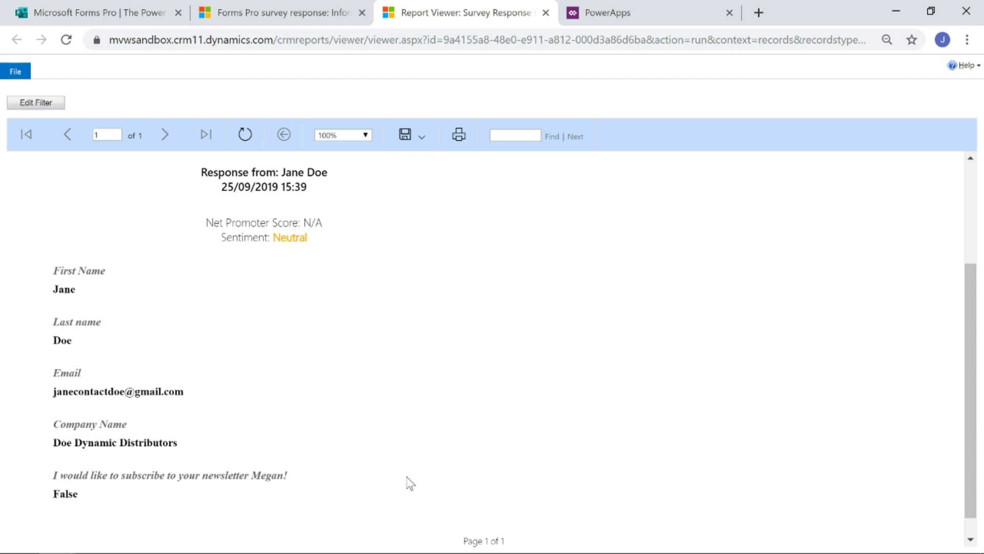
mouse_move(157, 548)
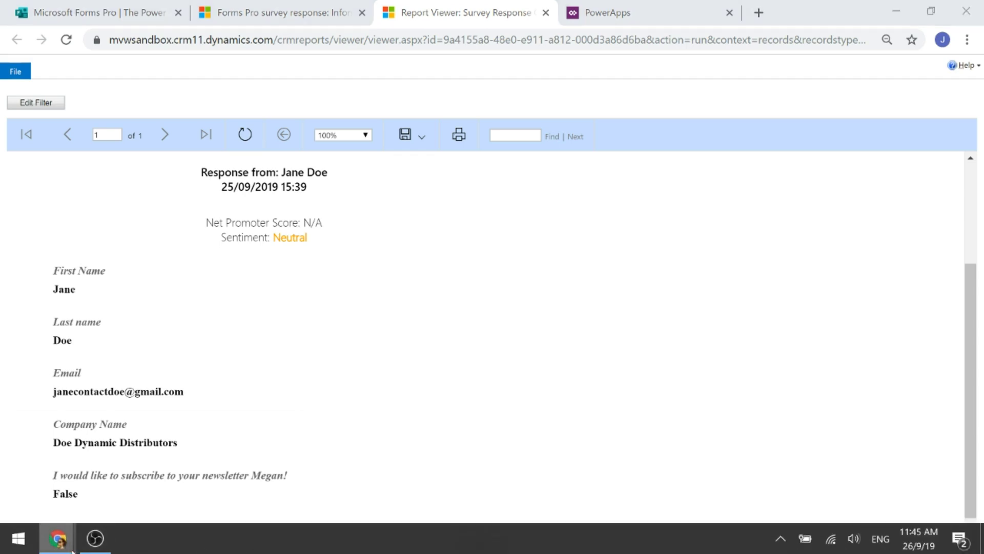
mouse_move(64, 540)
left_click(222, 490)
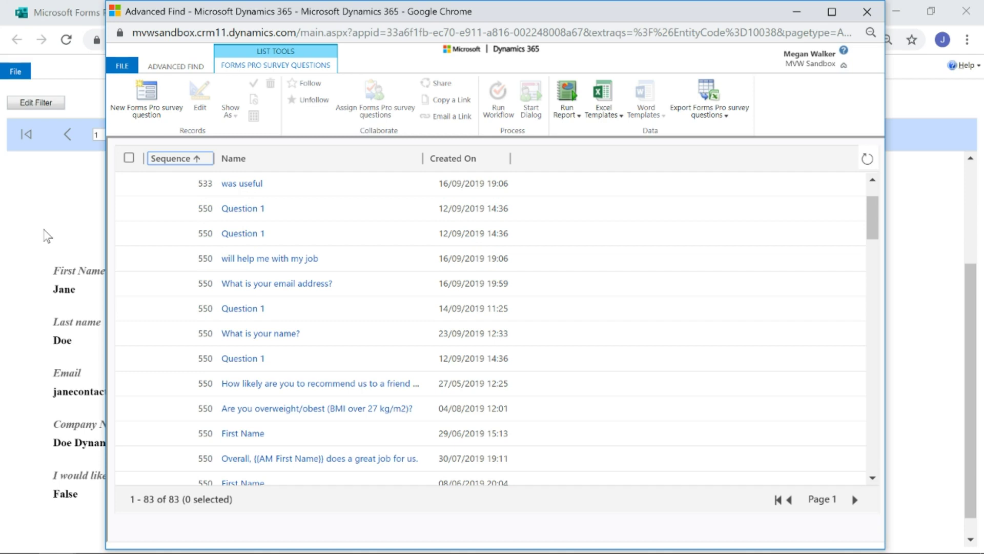
left_click(47, 234)
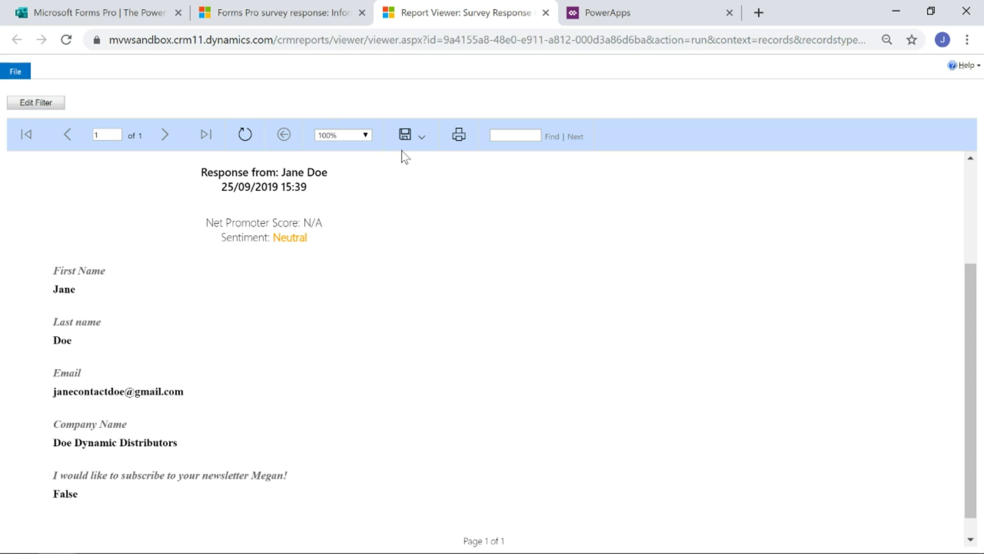
Step: Open and cancel the report's print view, then bring up its export formats to pick PDF
scroll(412, 200, "up", 3)
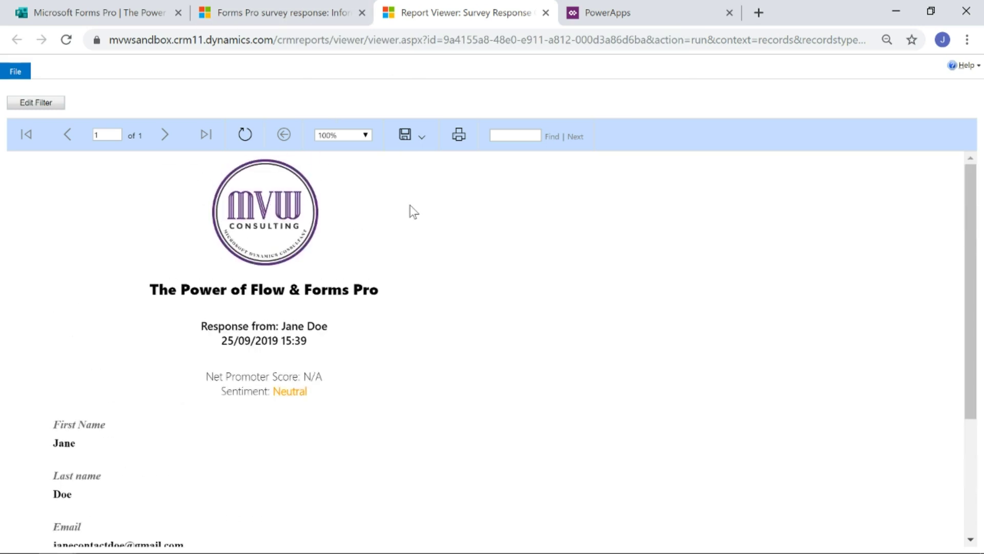
left_click(459, 135)
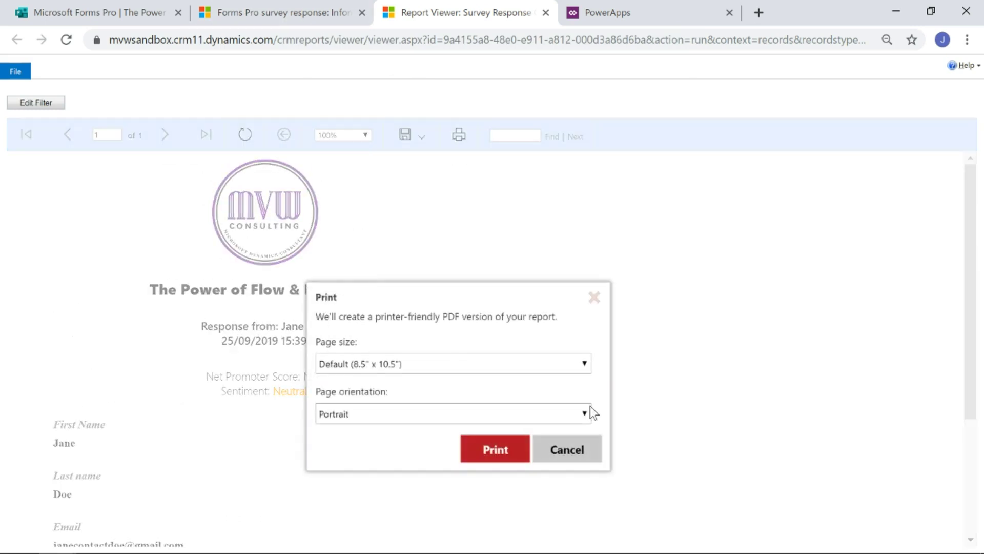
left_click(579, 460)
left_click(405, 140)
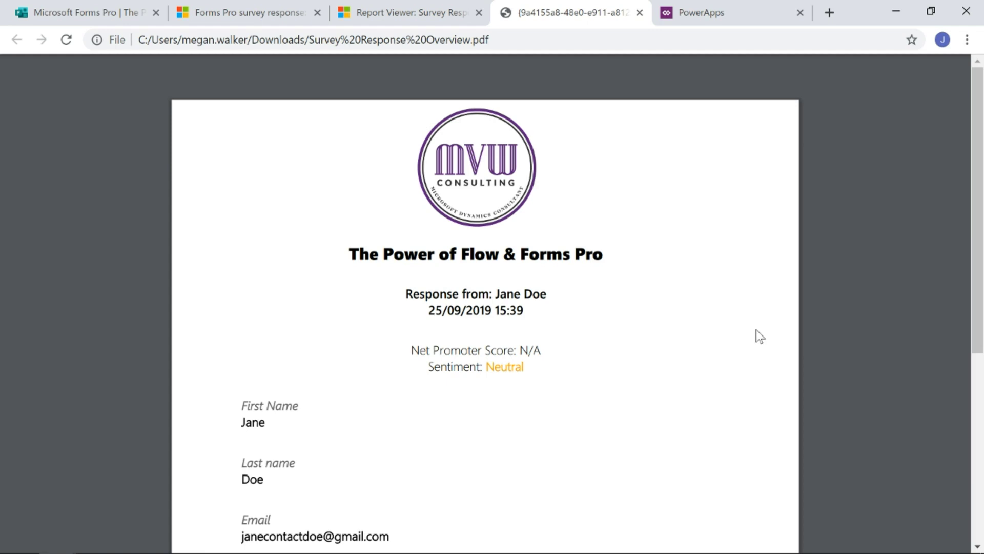
Step: Scroll through the one-page, MVW Consulting-branded PDF to check the ordered answers
scroll(742, 329, "down", 6)
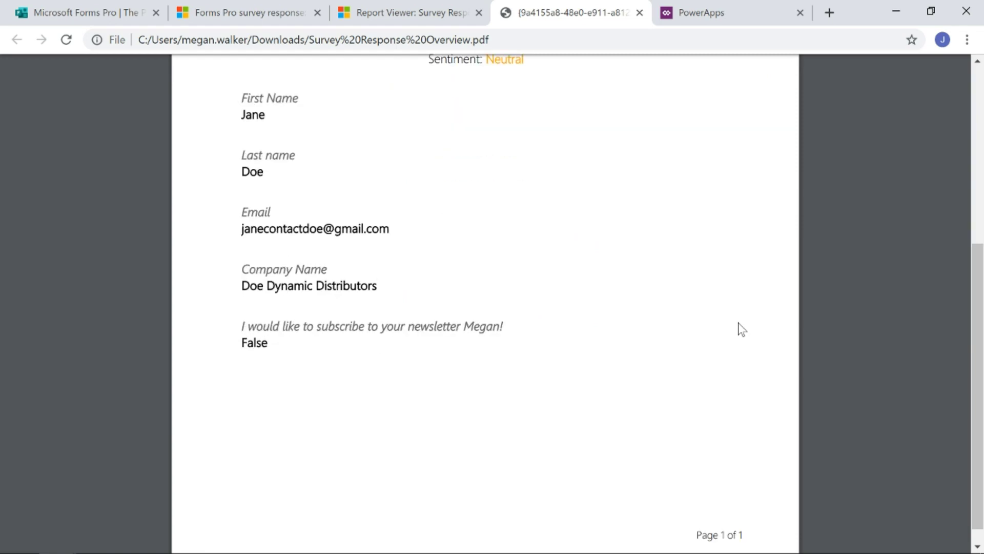
scroll(742, 329, "up", 6)
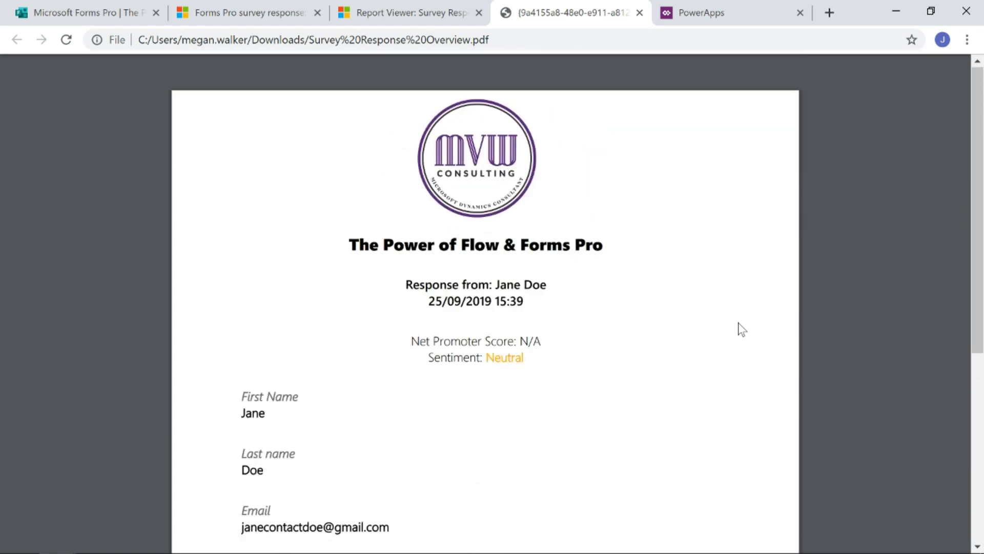
scroll(742, 329, "down", 6)
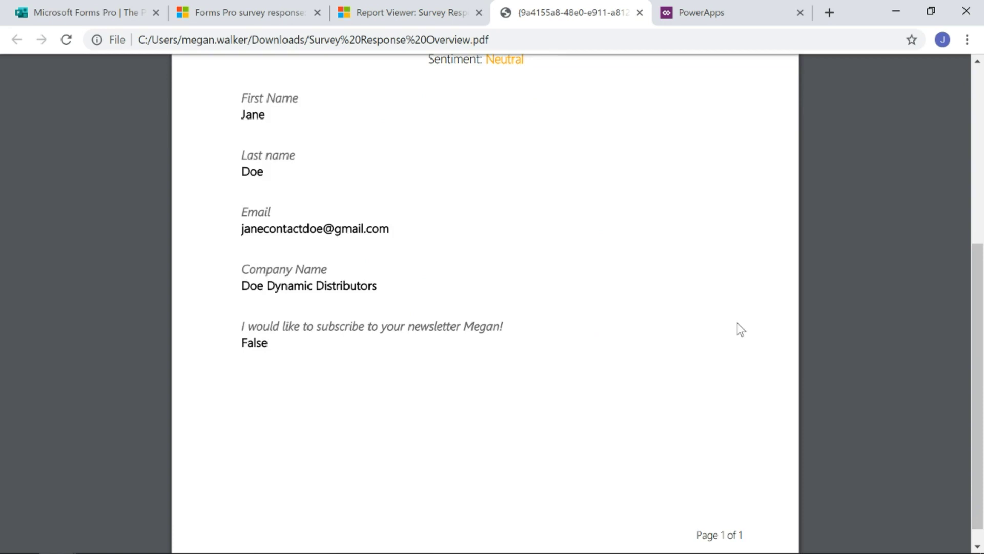
scroll(742, 329, "up", 6)
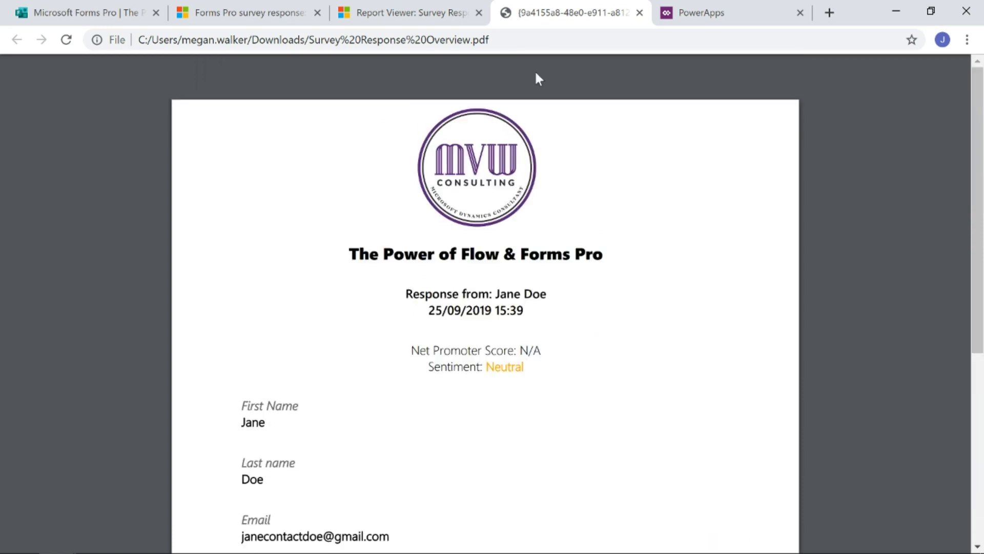